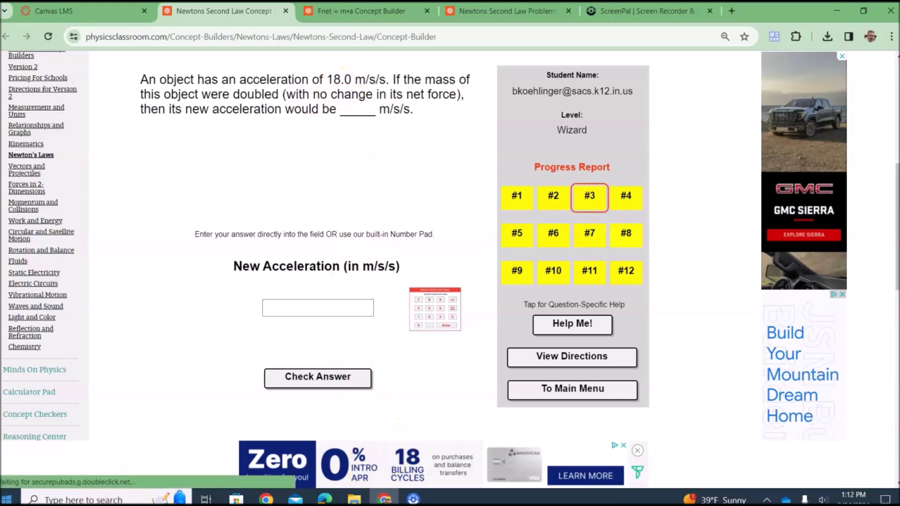
# Step: Open Calculator and divide 18 by 2 to find the new acceleration for question #3
pyautogui.click(7, 498)
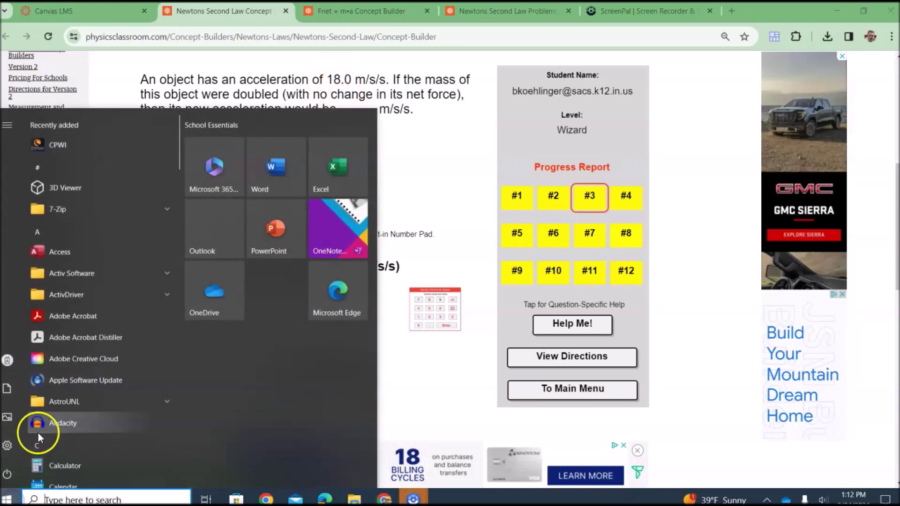
pyautogui.click(56, 464)
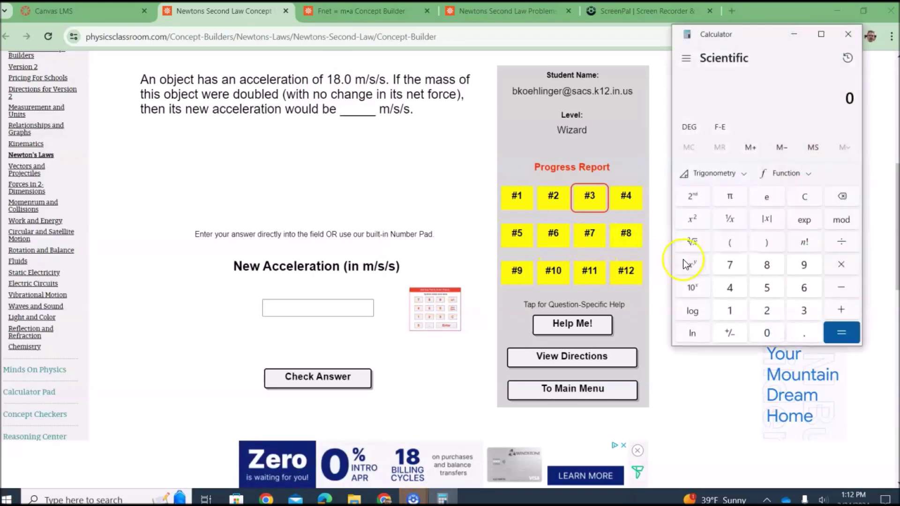
pyautogui.click(728, 311)
pyautogui.click(767, 265)
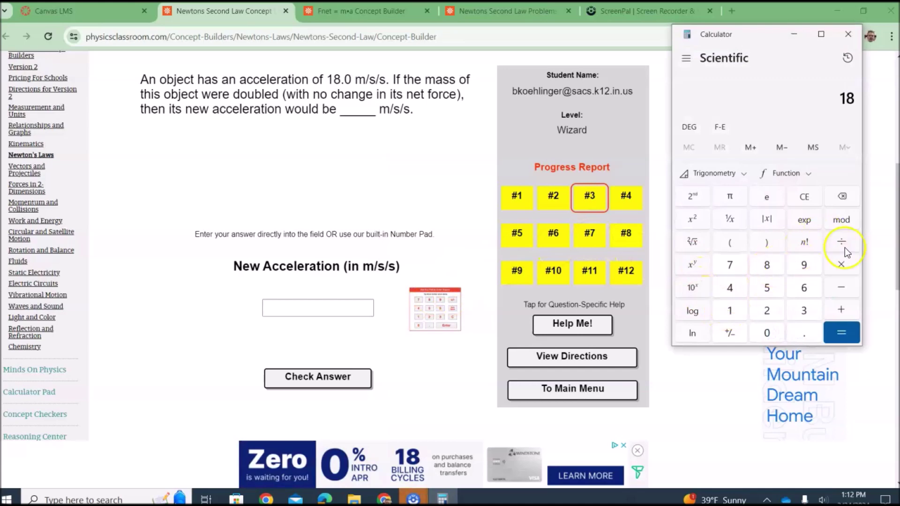
pyautogui.click(768, 309)
pyautogui.click(839, 333)
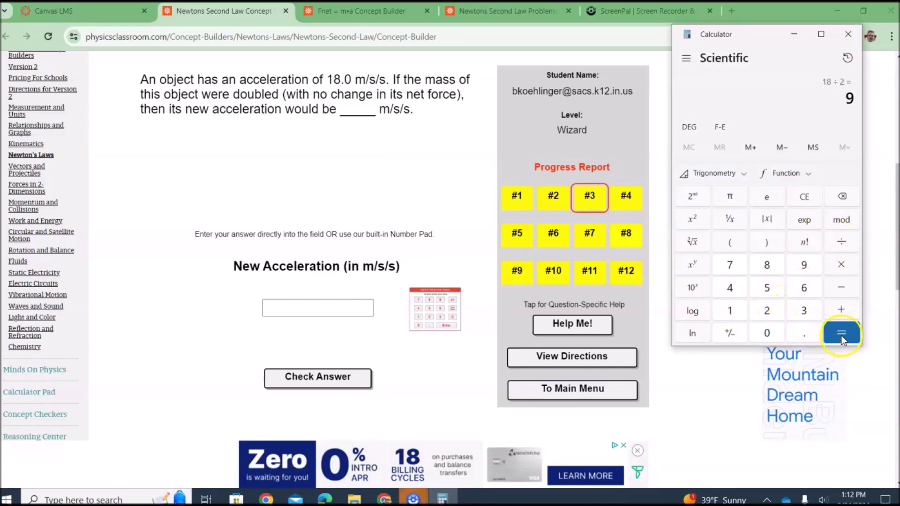
# Step: Submit 9 as the new acceleration for question #3 in the concept builder and continue to the next question
pyautogui.click(336, 308)
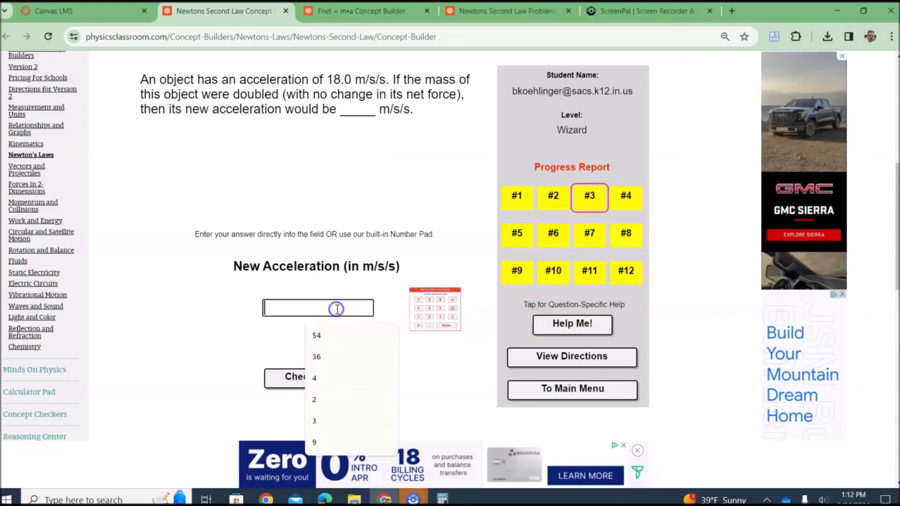
pyautogui.write('9')
pyautogui.click(336, 378)
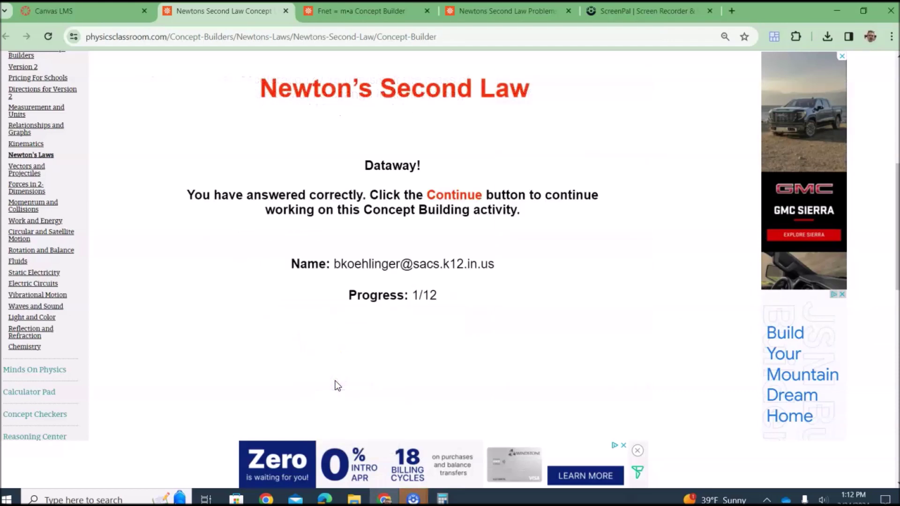
pyautogui.click(380, 353)
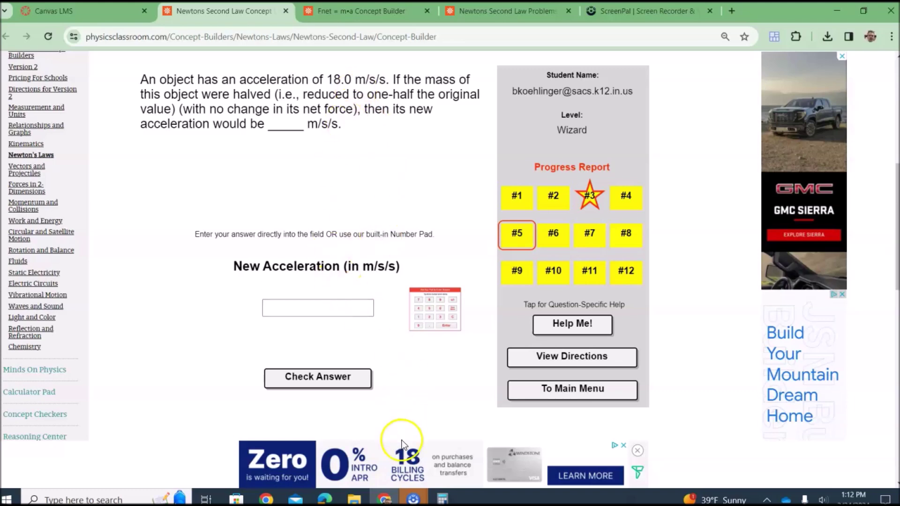
# Step: Multiply 18 by 2 in Calculator and submit 36 as the new acceleration for question #5, continuing past the feedback
pyautogui.click(439, 498)
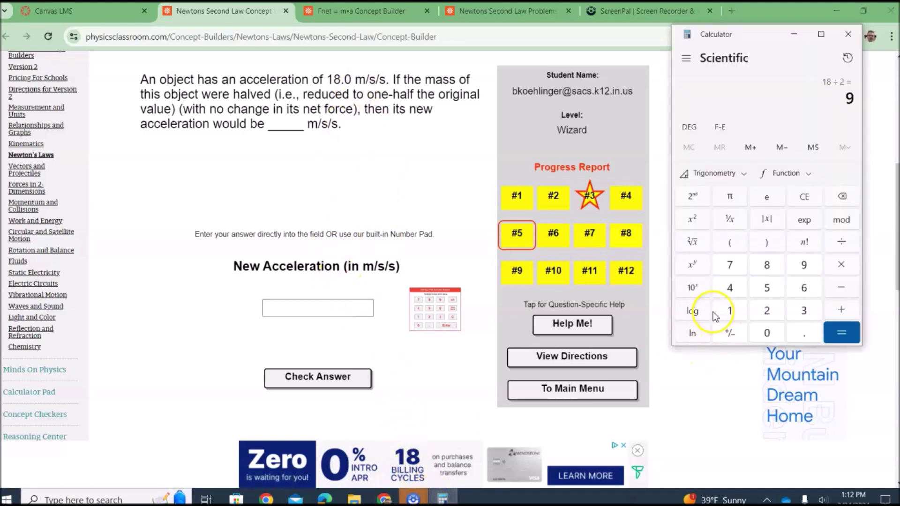
pyautogui.click(730, 311)
pyautogui.click(769, 263)
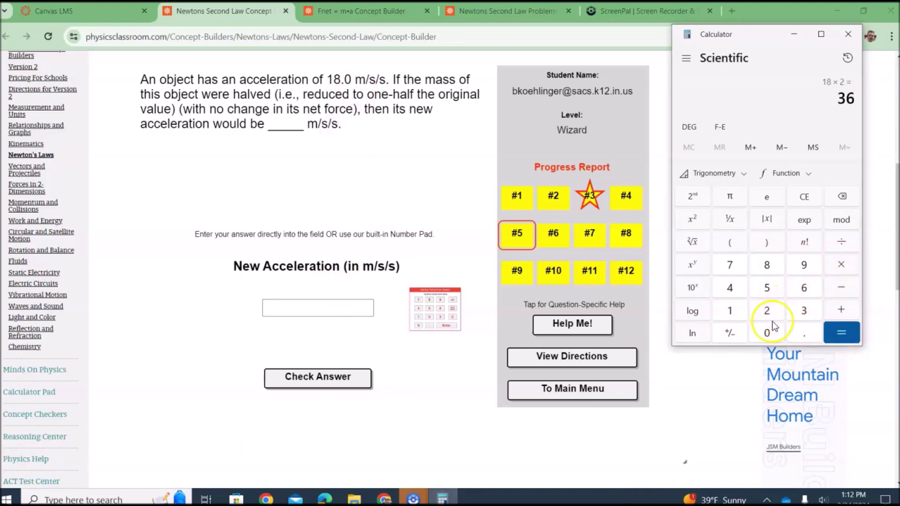
pyautogui.click(357, 307)
pyautogui.write('36')
pyautogui.click(338, 376)
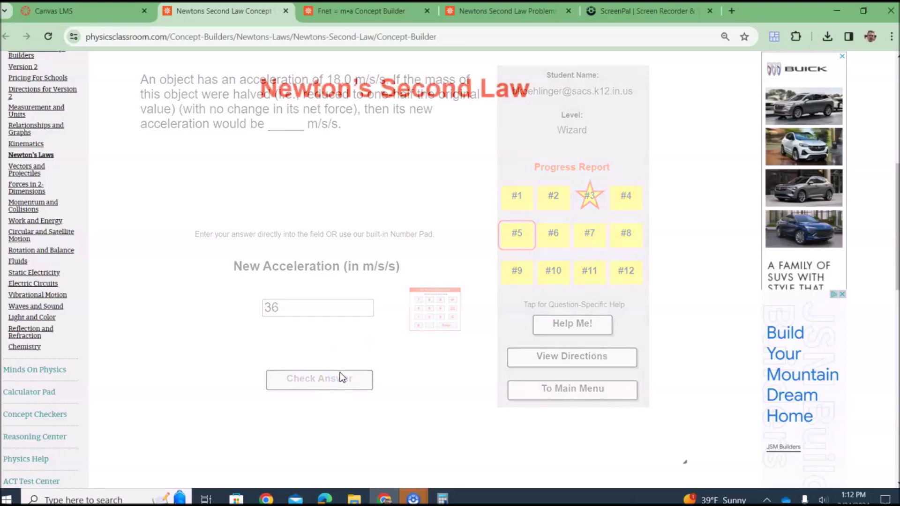
pyautogui.click(386, 359)
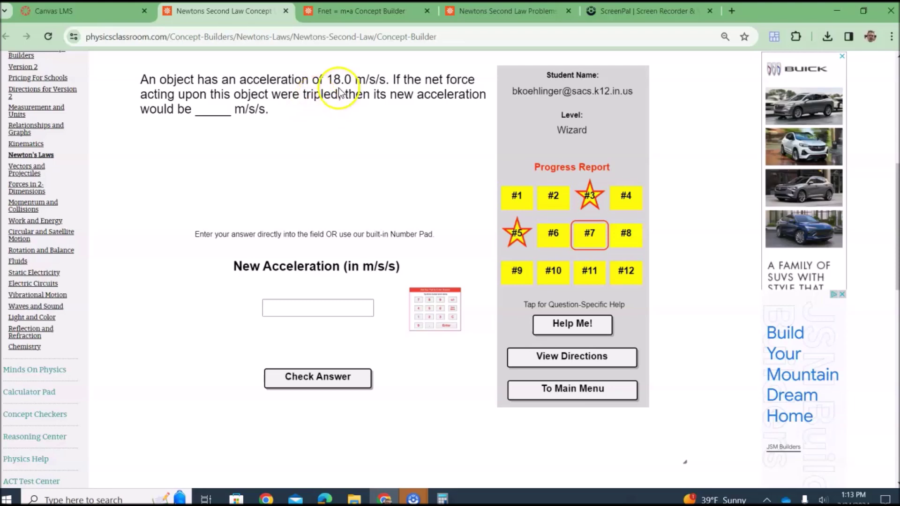
# Step: Multiply 18 by 3 in Calculator to find the new acceleration for question #7
pyautogui.click(442, 499)
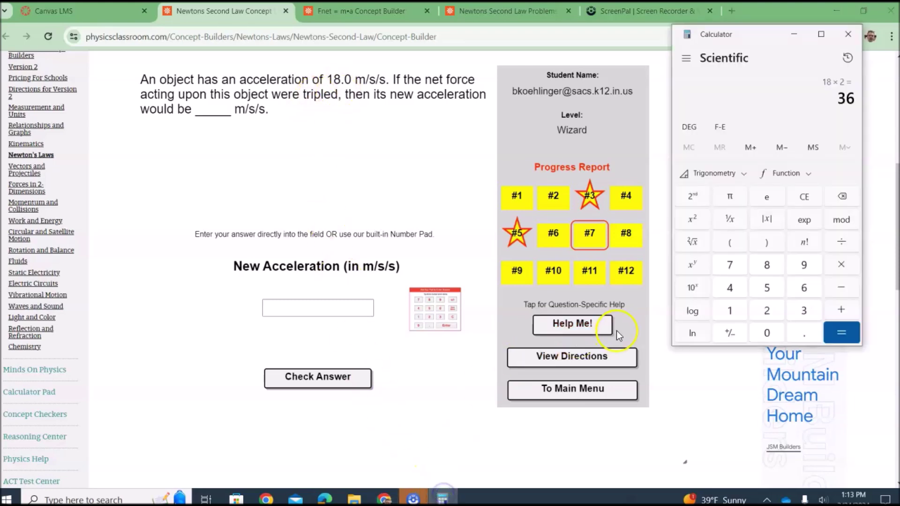
pyautogui.click(767, 265)
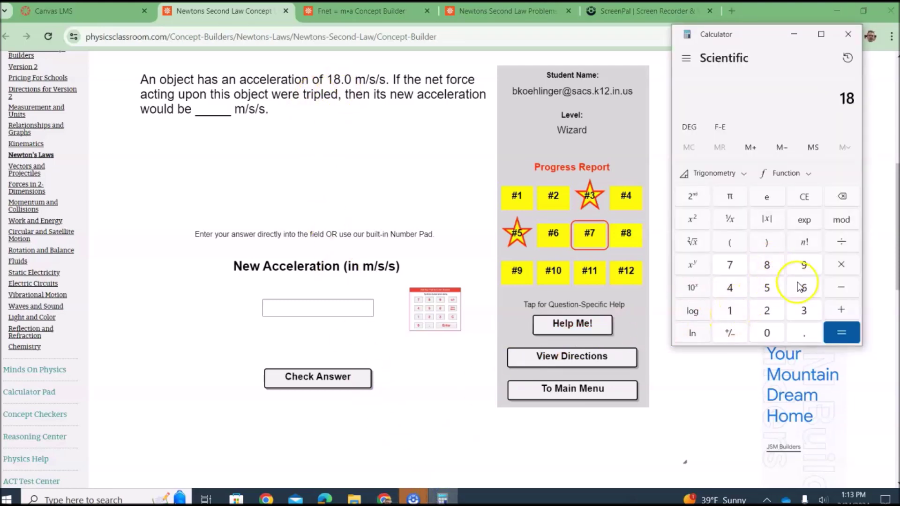
pyautogui.click(844, 267)
pyautogui.click(803, 308)
pyautogui.click(841, 332)
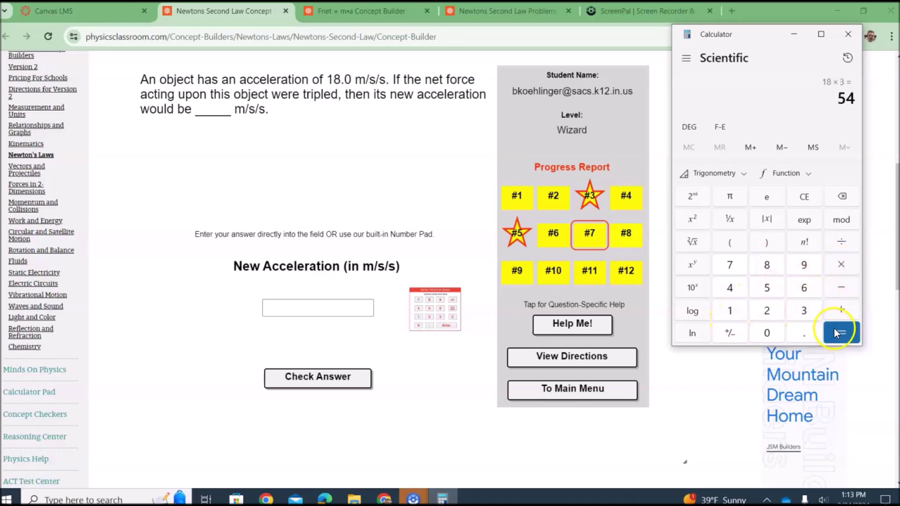
# Step: Submit 54 as the new acceleration for question #7 in the concept builder and continue to the next question
pyautogui.click(344, 310)
pyautogui.write('5')
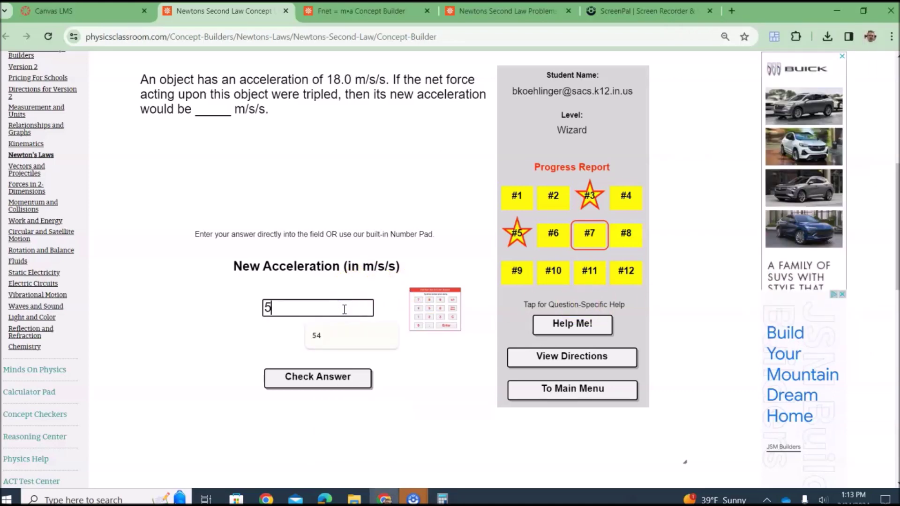
pyautogui.write('4')
pyautogui.click(343, 377)
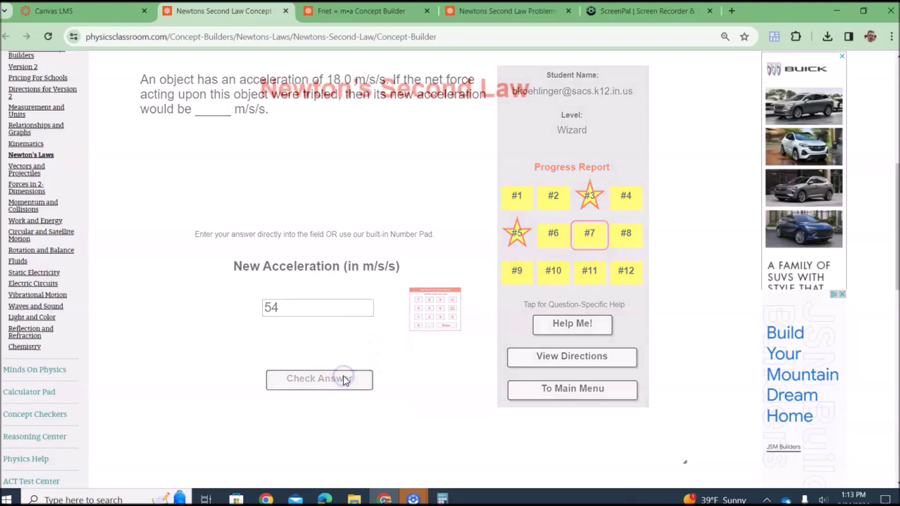
pyautogui.click(393, 350)
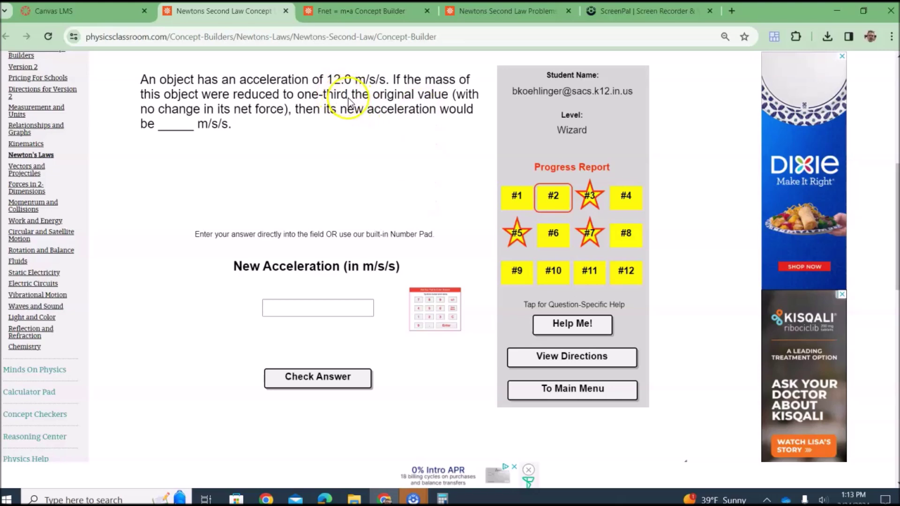
# Step: Submit 36 as the new acceleration for question #2, where the mass is reduced to one-third, and continue
pyautogui.click(297, 305)
pyautogui.write('36')
pyautogui.click(302, 377)
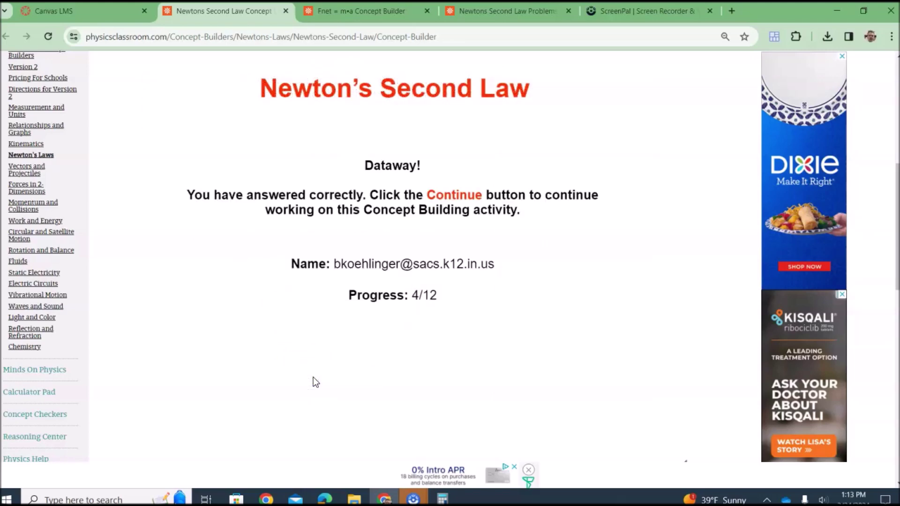
pyautogui.click(429, 353)
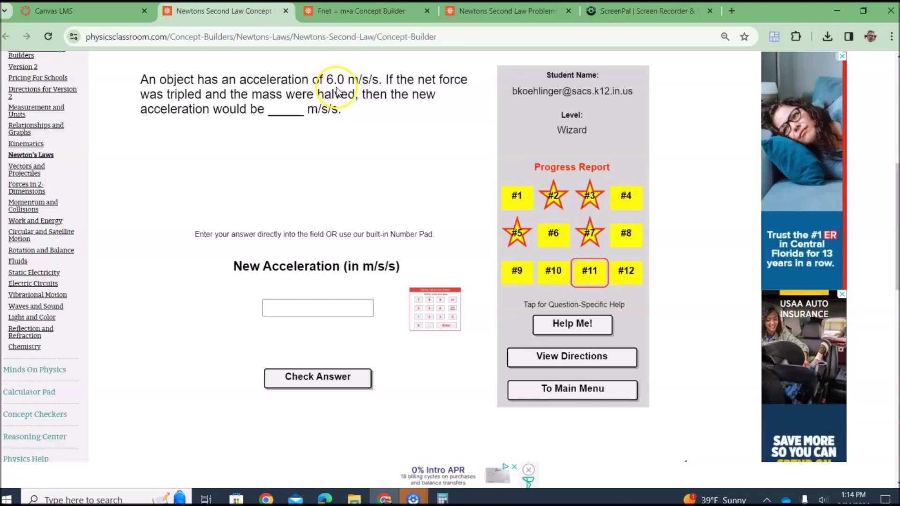
# Step: Submit 36 as the new acceleration for question #11, with net force tripled and mass halved, and continue
pyautogui.click(311, 308)
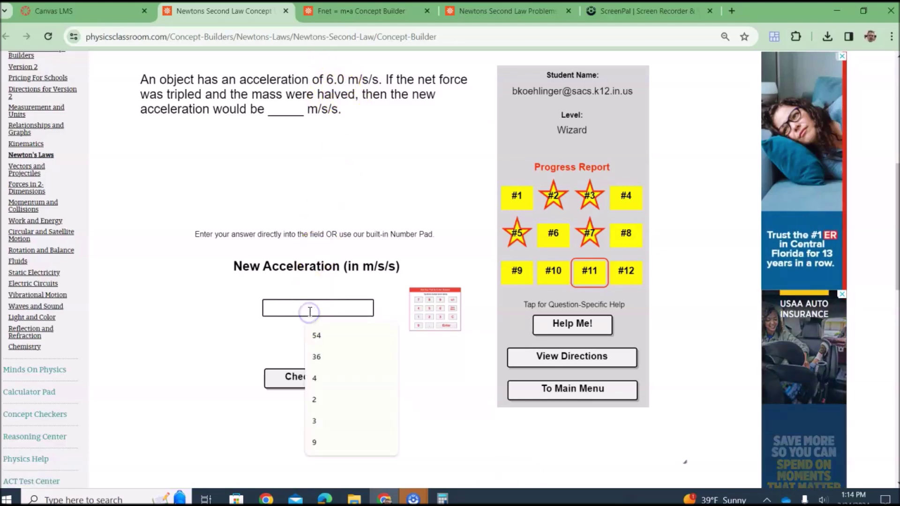
pyautogui.write('36')
pyautogui.click(327, 380)
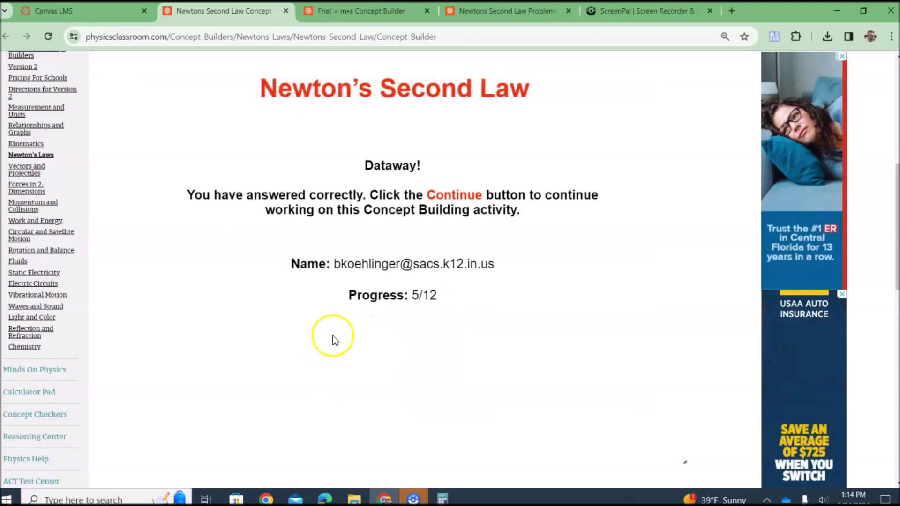
pyautogui.click(372, 353)
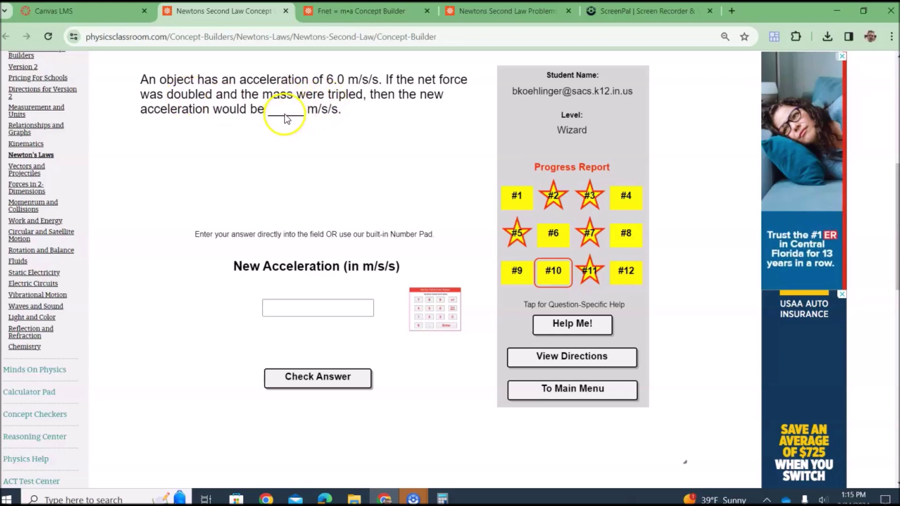
# Step: Calculate 6 × 2 ÷ 3 in Calculator to find the new acceleration for question #10
pyautogui.click(442, 499)
pyautogui.click(814, 287)
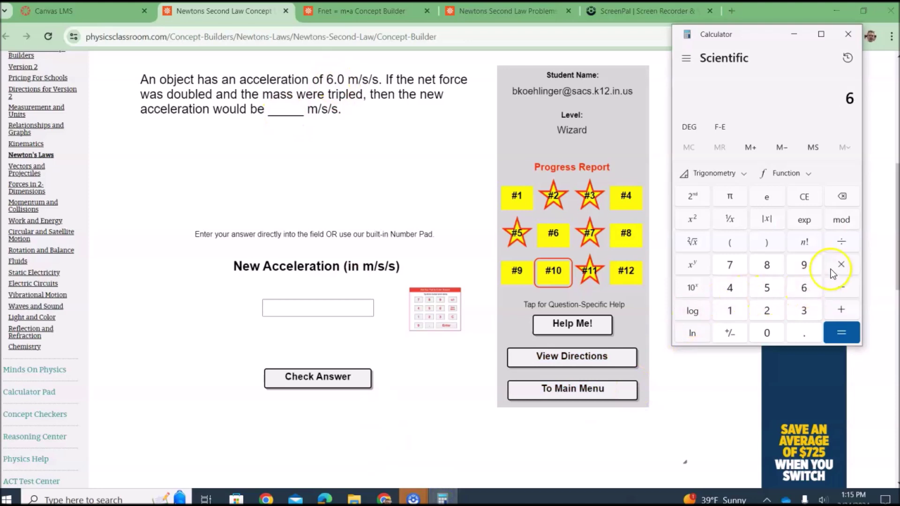
pyautogui.click(844, 264)
pyautogui.click(843, 240)
pyautogui.click(805, 309)
pyautogui.click(840, 335)
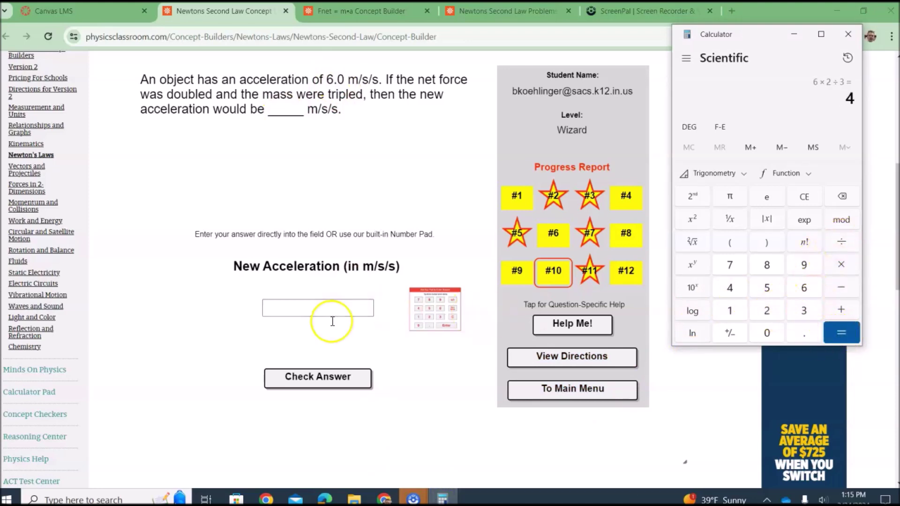
# Step: Submit 4 as the new acceleration for question #10 in the concept builder and continue to the next question
pyautogui.click(316, 308)
pyautogui.write('4')
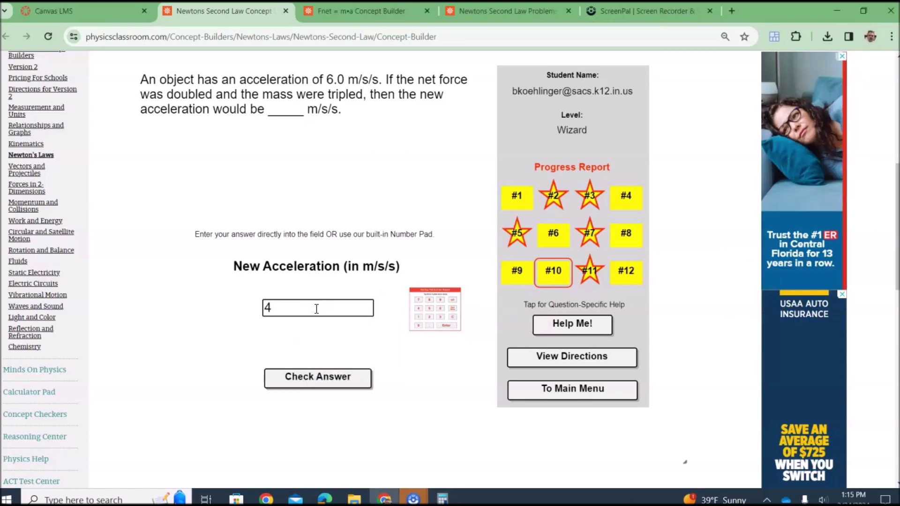
pyautogui.click(321, 379)
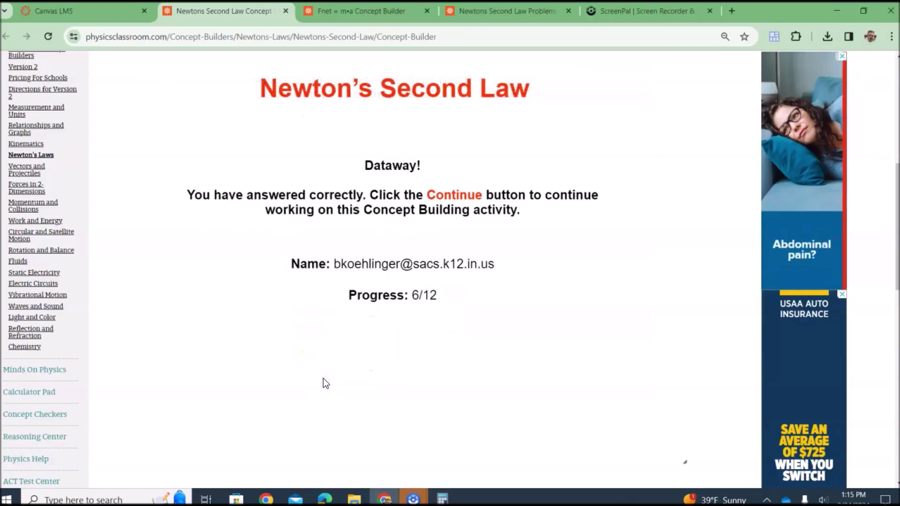
pyautogui.click(395, 356)
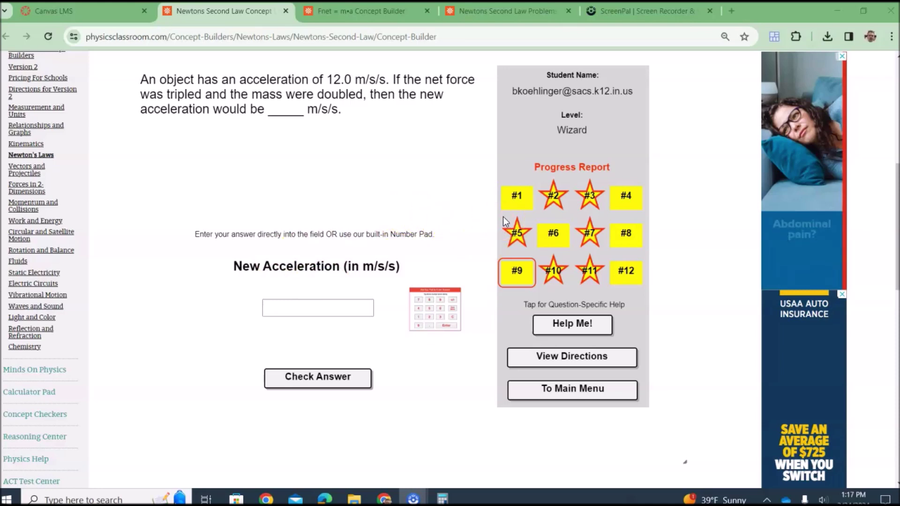
# Step: Switch to the ICP Agenda & Assignments page in Canvas
pyautogui.click(82, 12)
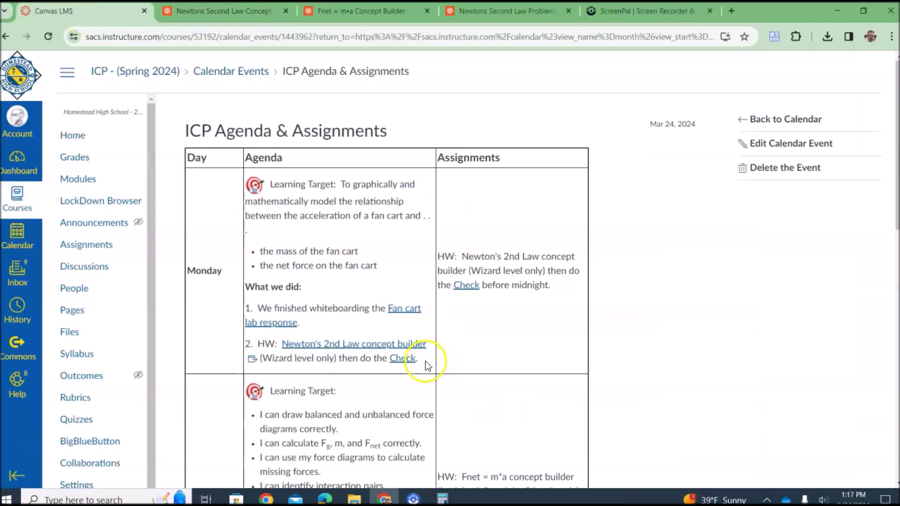